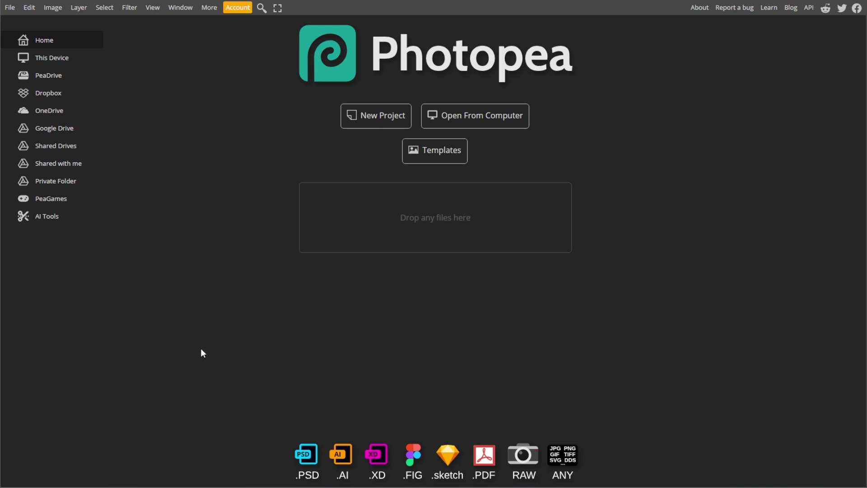
- Start a new project, which proposes a 1000 × 1000 transparent canvas
click(9, 8)
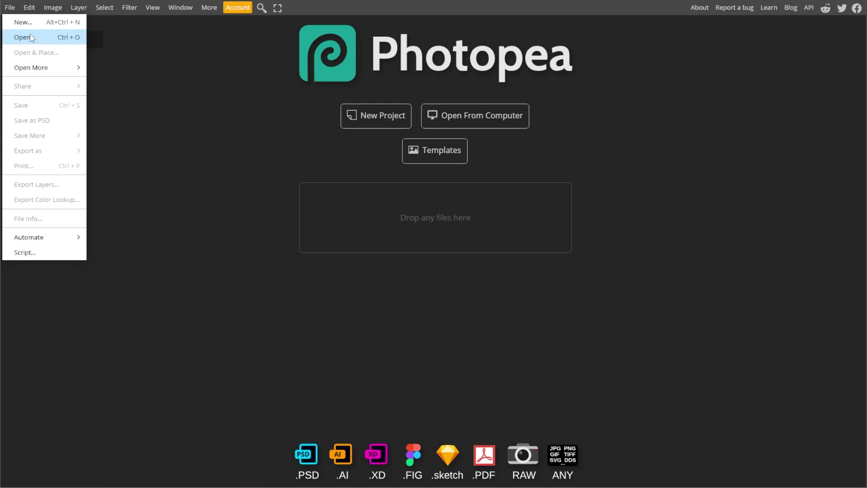
click(30, 23)
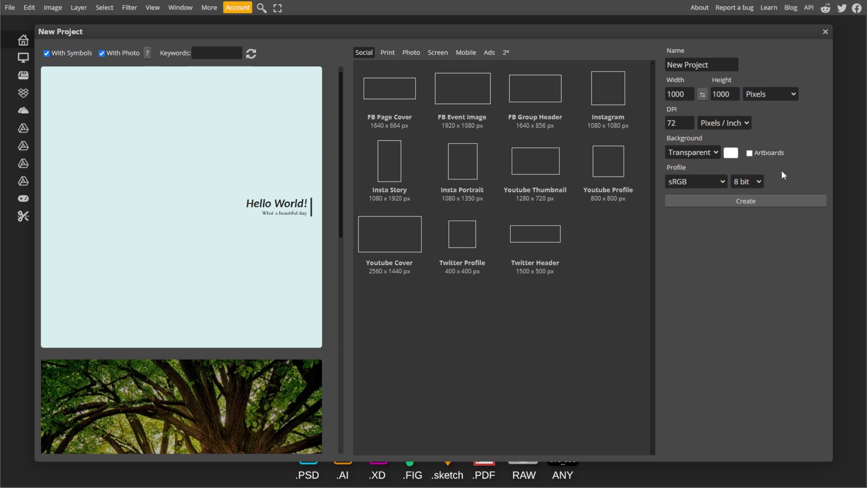
- Create a 200 × 200 px transparent document
double_click(678, 94)
text(500200)
key(Tab)
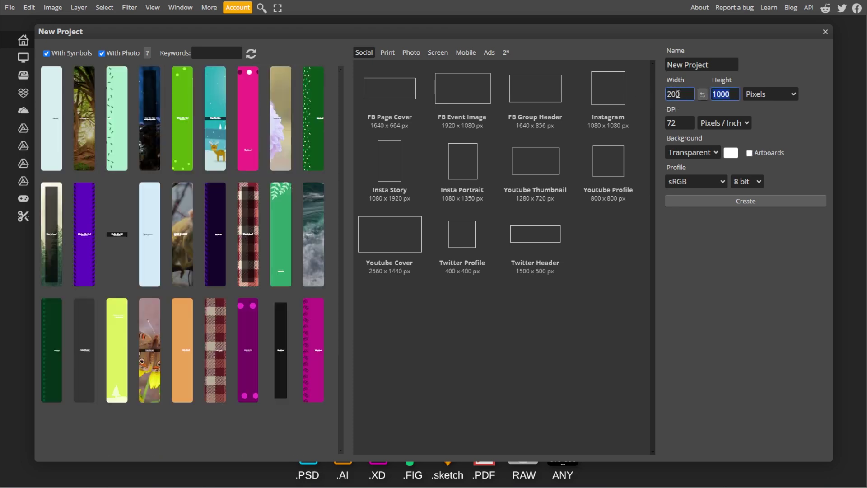
text(200)
click(714, 200)
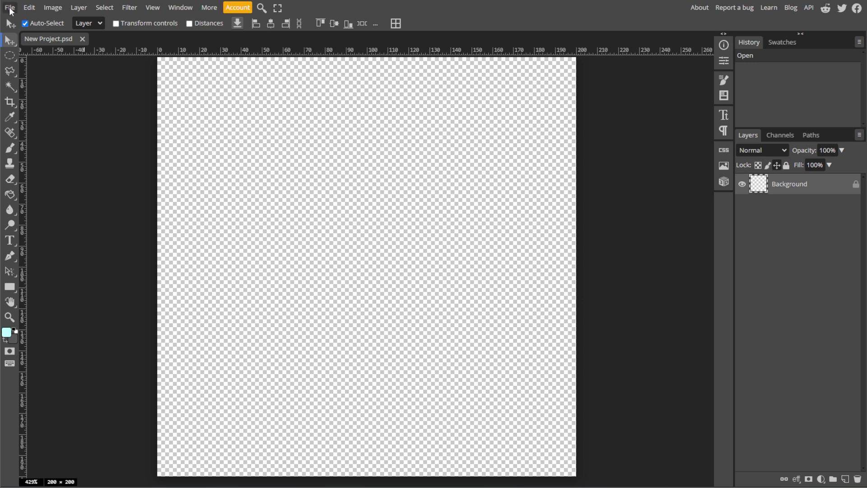
- Open animations 2.1–2.4 and select all frame layers in skeleton document 2.1
click(10, 8)
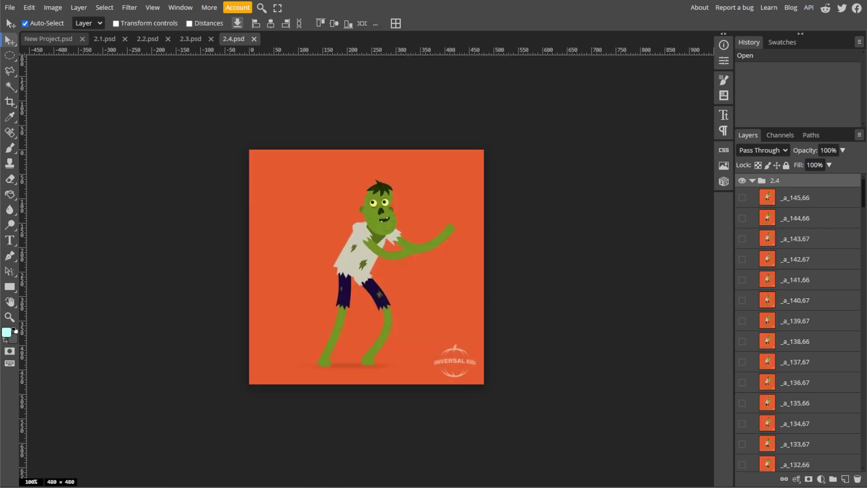
click(108, 39)
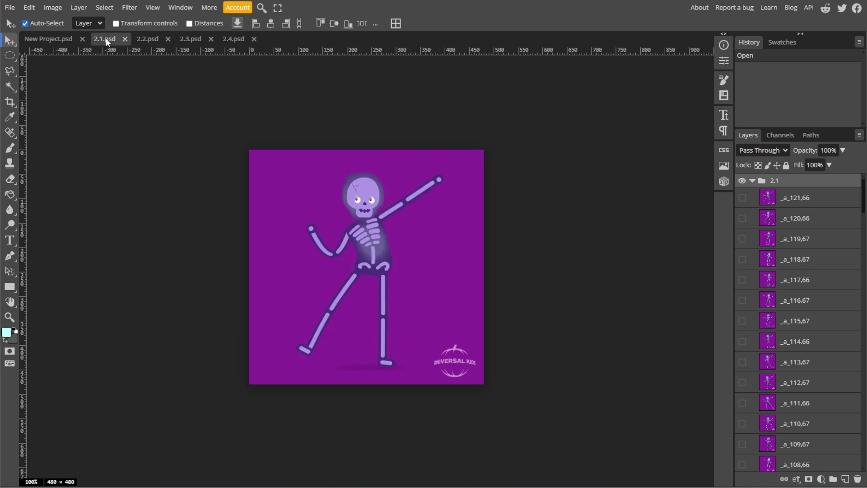
click(800, 198)
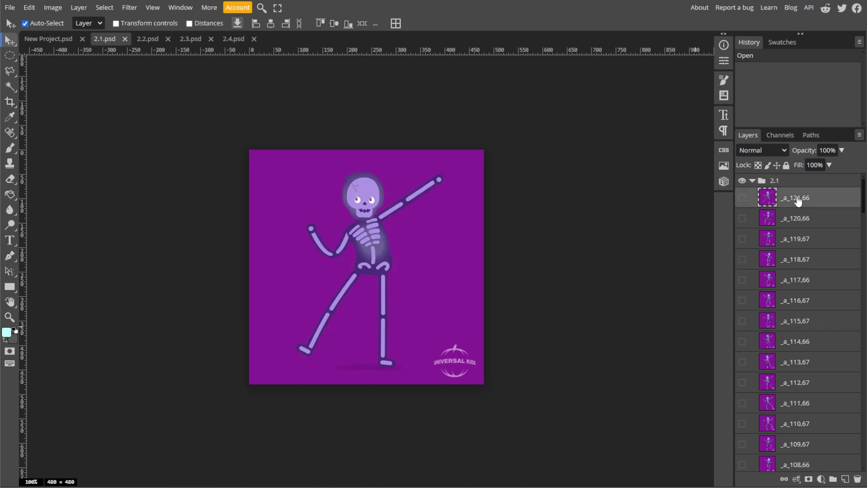
scroll(799, 271, down, 10)
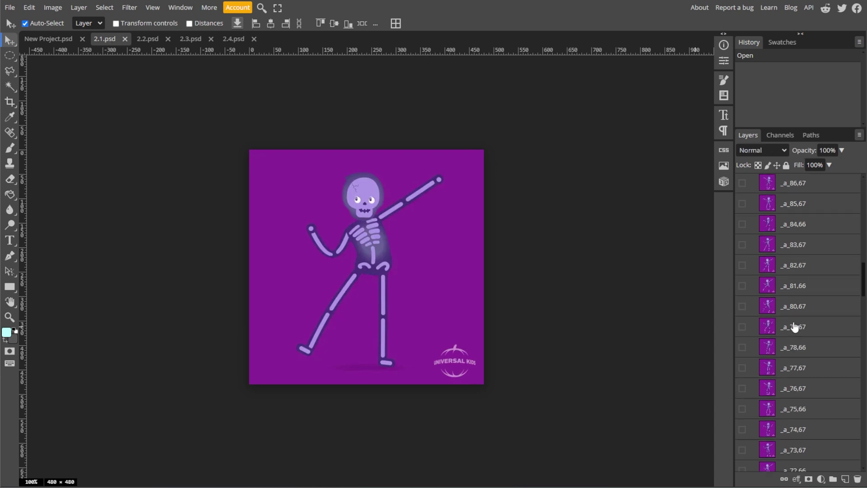
scroll(799, 339, down, 10)
scroll(800, 406, down, 5)
shift+click(800, 463)
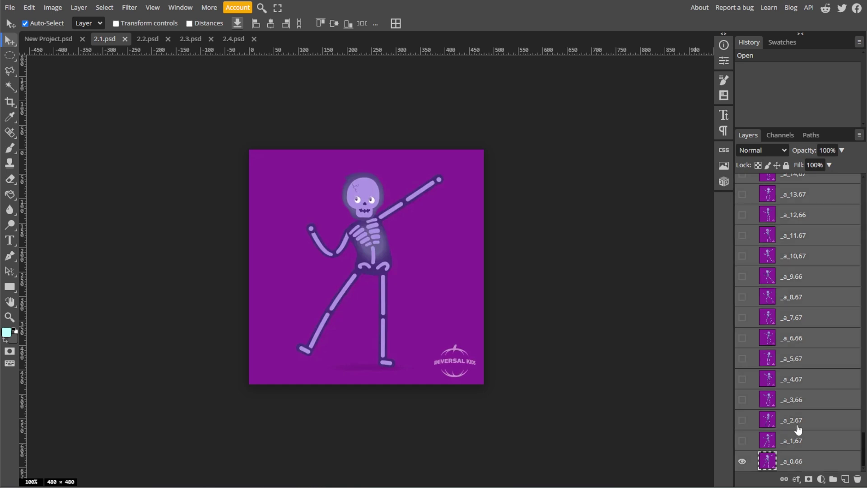
right_click(798, 400)
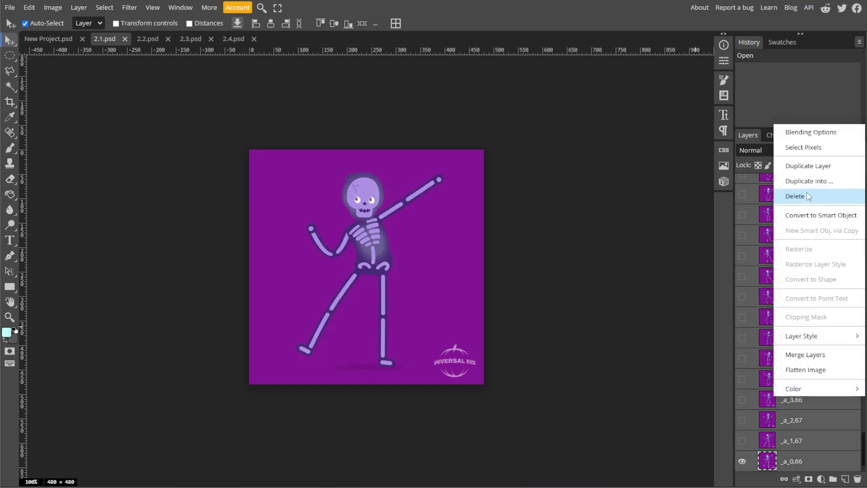
- Duplicate the skeleton frame layers into New Project.psd and view that document
click(809, 181)
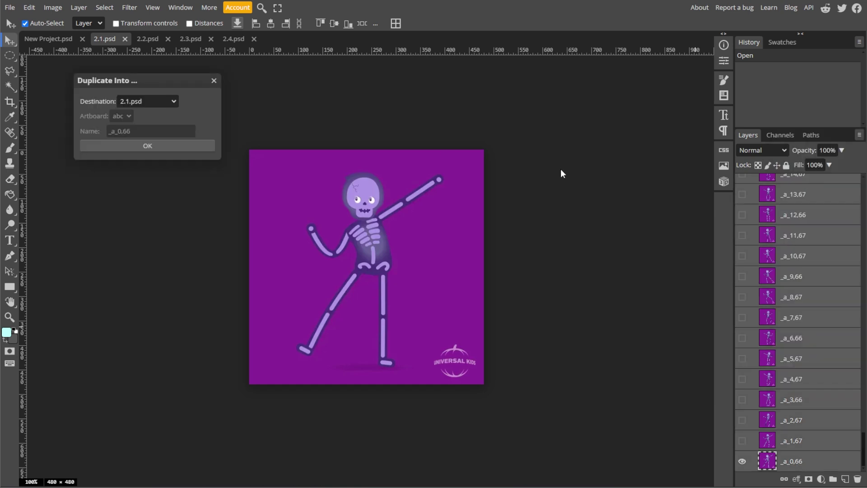
click(169, 101)
click(145, 112)
click(160, 146)
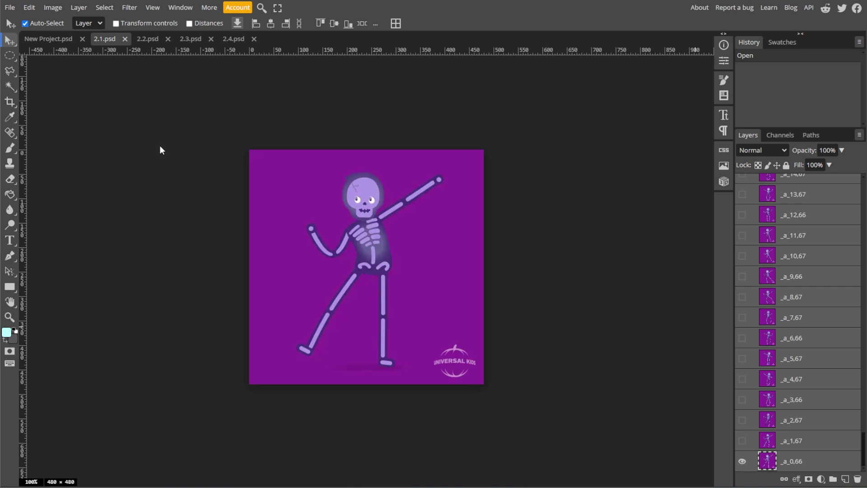
click(48, 38)
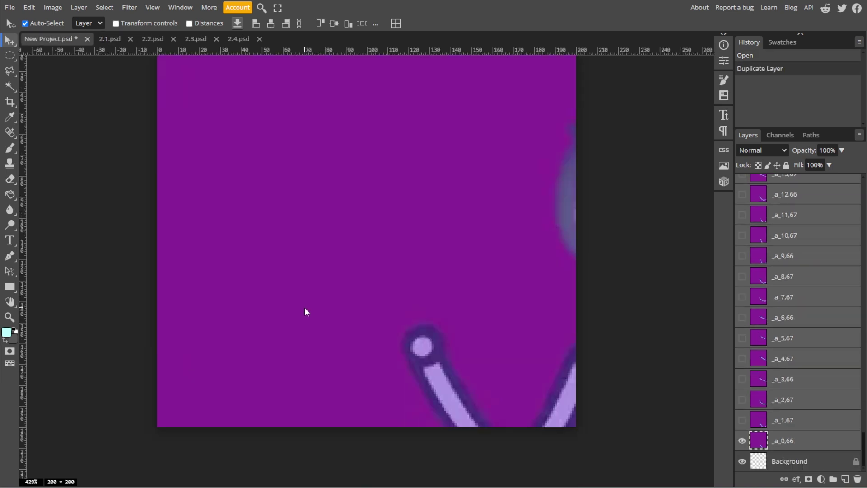
- Enlarge the canvas to 1000 × 1000 pixels
click(52, 7)
click(75, 156)
click(112, 130)
click(142, 180)
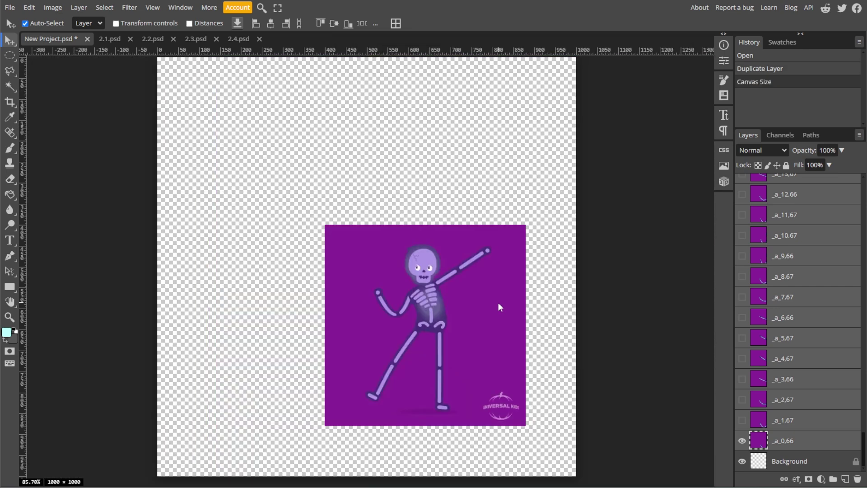
- Move the skeleton to the top-left and group its frames into a renamed folder
drag(498, 302, 330, 133)
scroll(807, 331, up, 5)
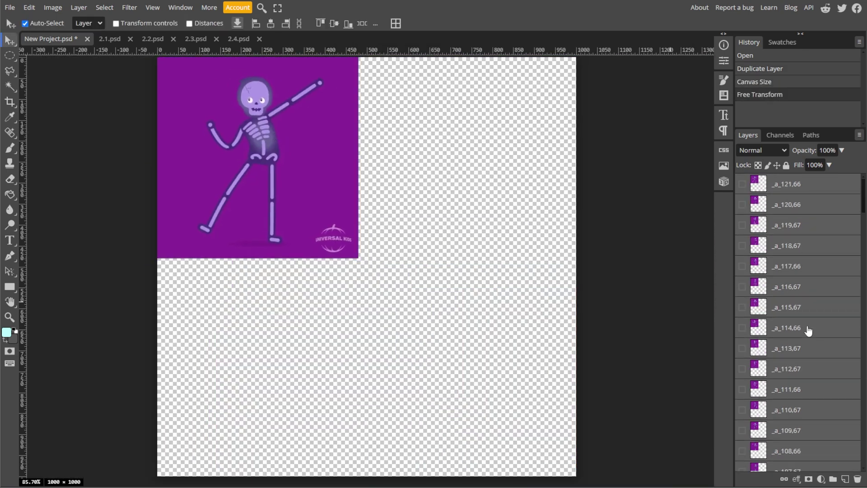
scroll(800, 305, down, 10)
right_click(786, 441)
click(789, 441)
scroll(790, 339, up, 10)
click(79, 7)
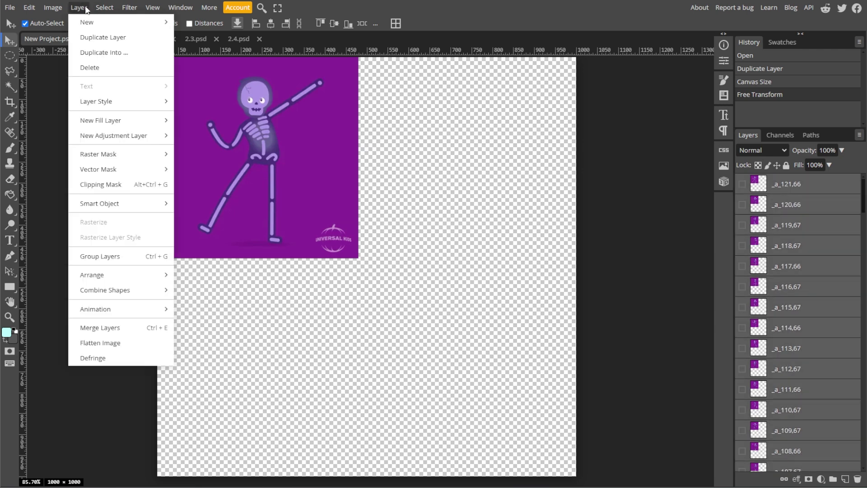
click(100, 256)
double_click(786, 183)
text(2.1)
- Bring in the vampire, then place the mummy bottom-right and the zombie bottom-left
click(153, 39)
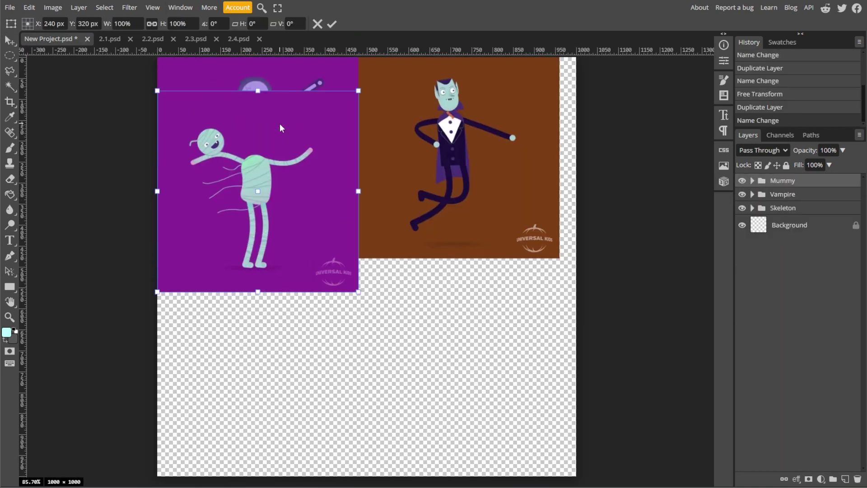
drag(280, 124, 472, 303)
scroll(394, 301, up, 5)
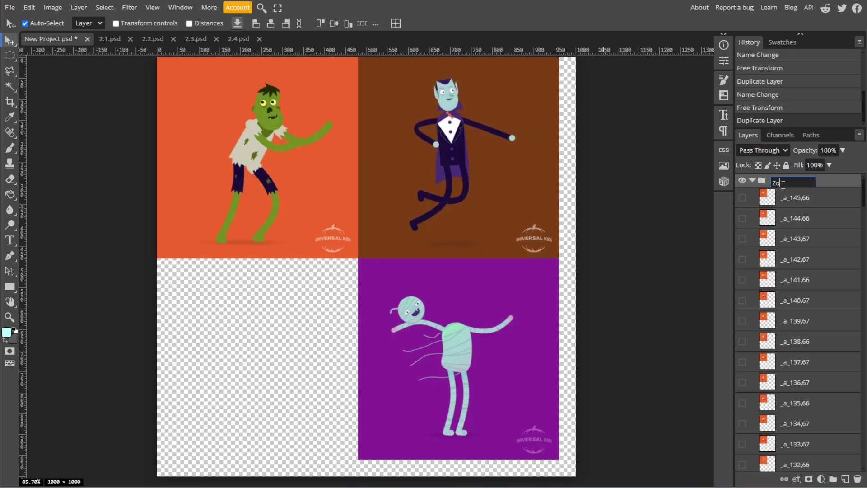
drag(301, 82, 301, 248)
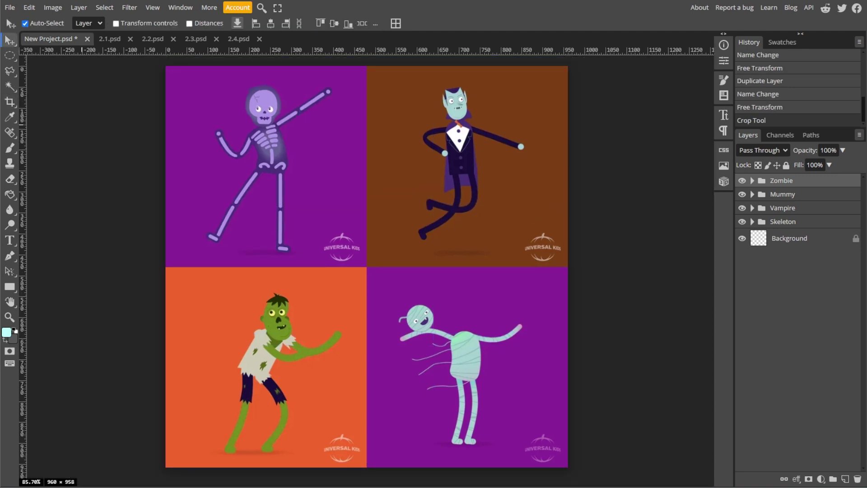
- Merge the Skeleton, Vampire, Zombie and Mummy groups with Layer > Animation > Merge
click(77, 8)
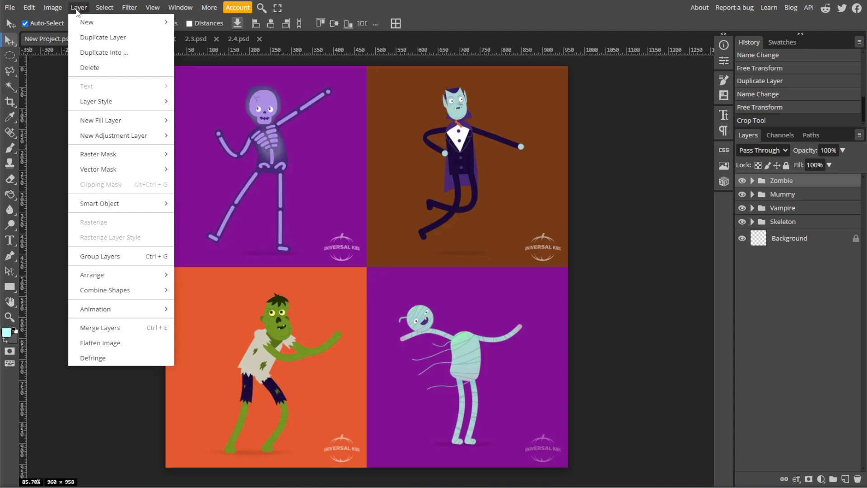
mouse_move(96, 310)
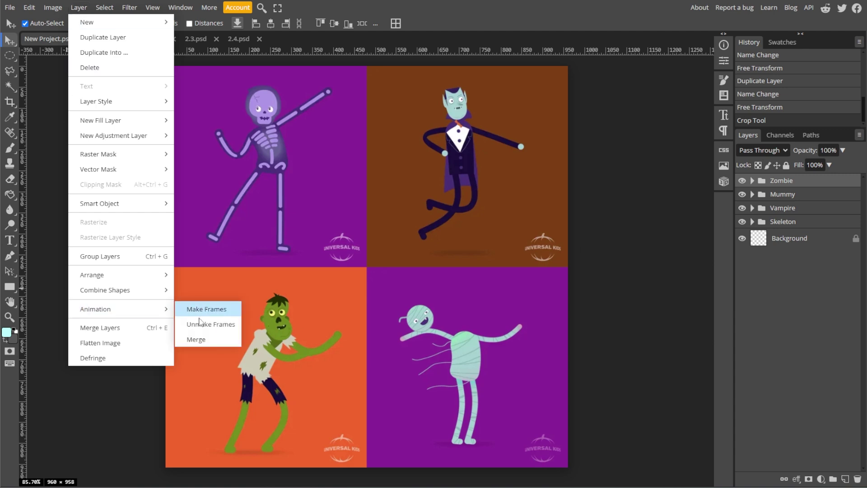
click(198, 341)
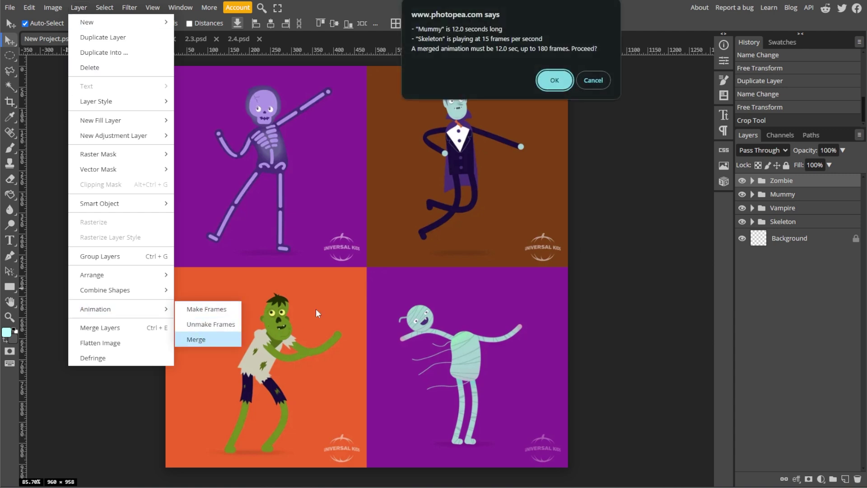
click(554, 80)
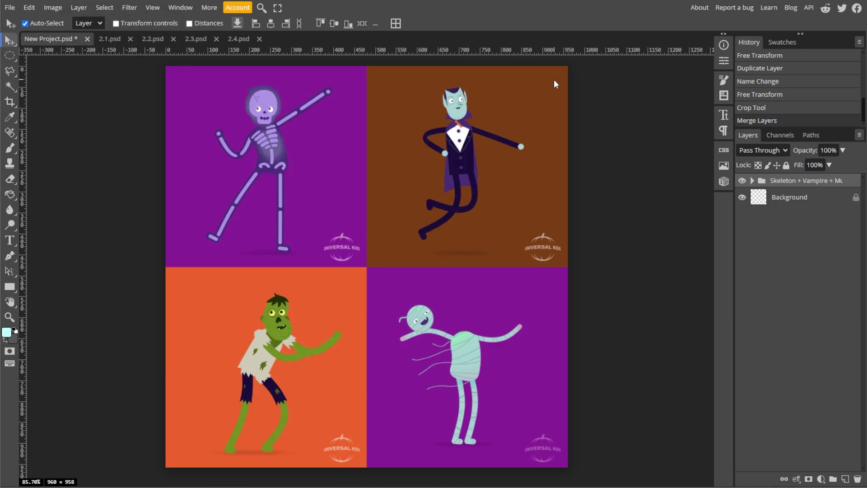
- Export the merged animation as a 480×479 GIF at 50% scale
click(10, 8)
mouse_move(29, 150)
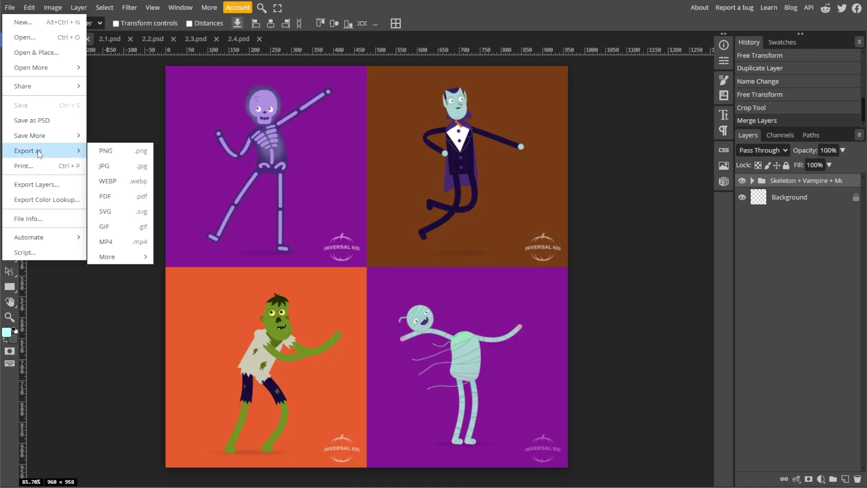
click(104, 226)
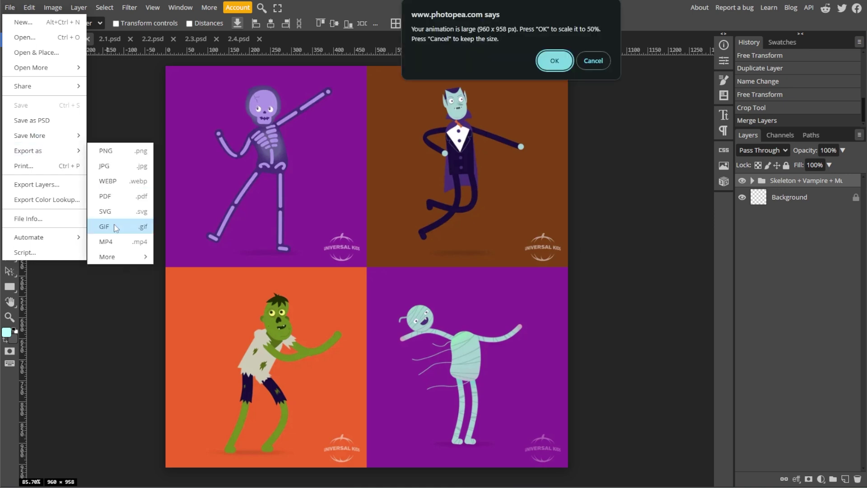
click(554, 61)
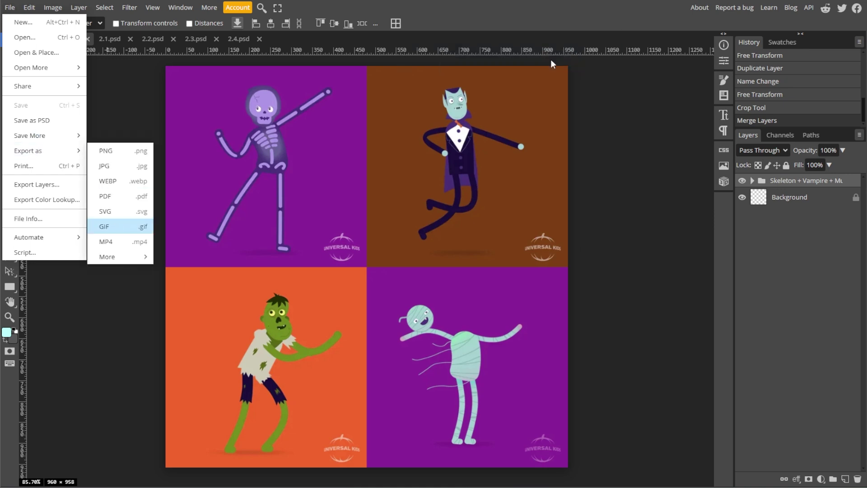
click(139, 231)
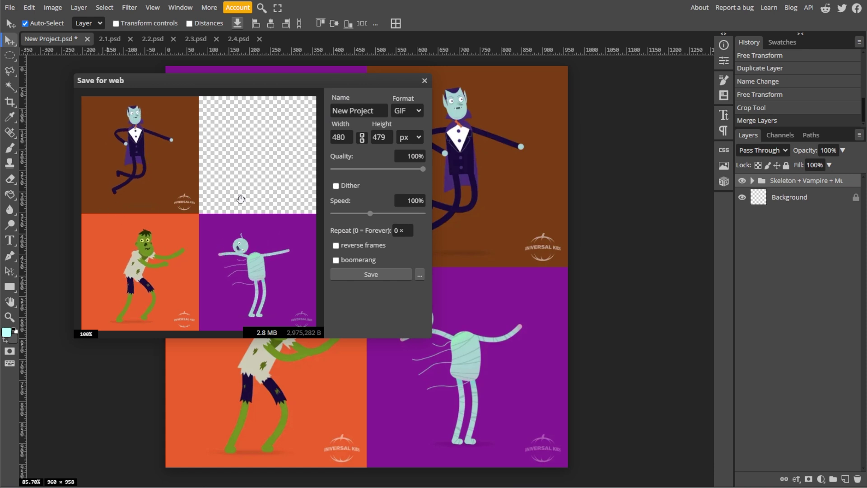
scroll(241, 200, down, 1)
scroll(240, 200, up, 1)
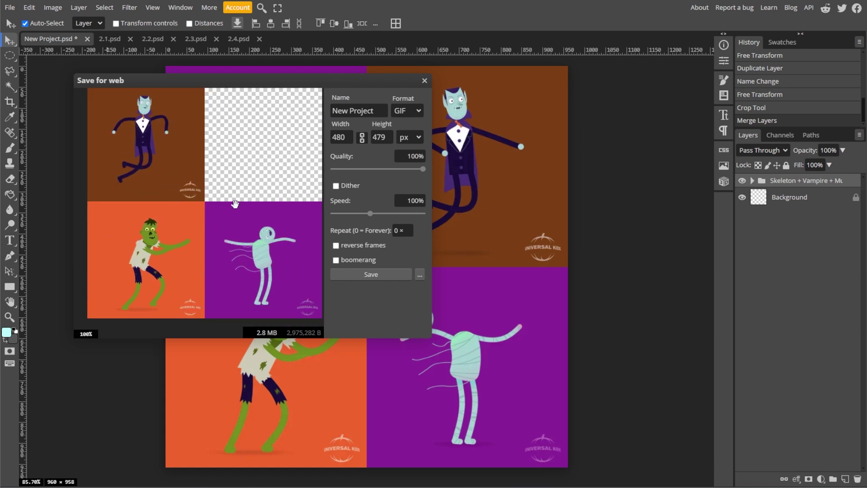
scroll(235, 203, down, 1)
scroll(234, 202, up, 1)
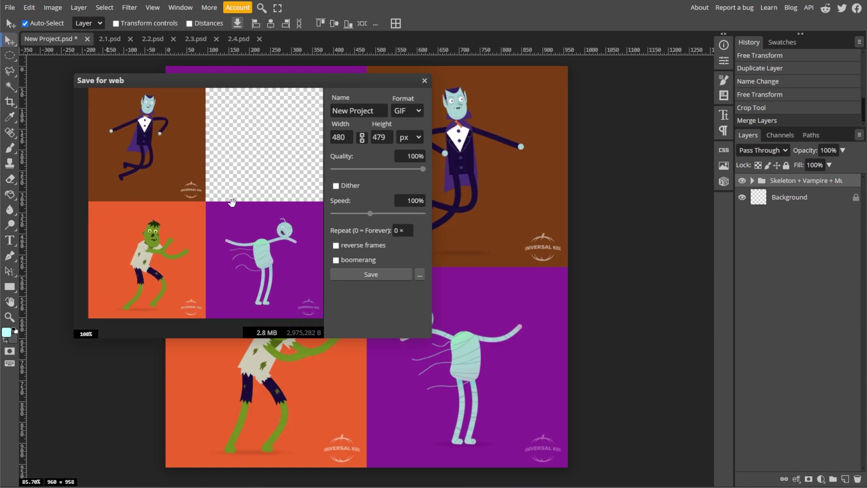
click(370, 274)
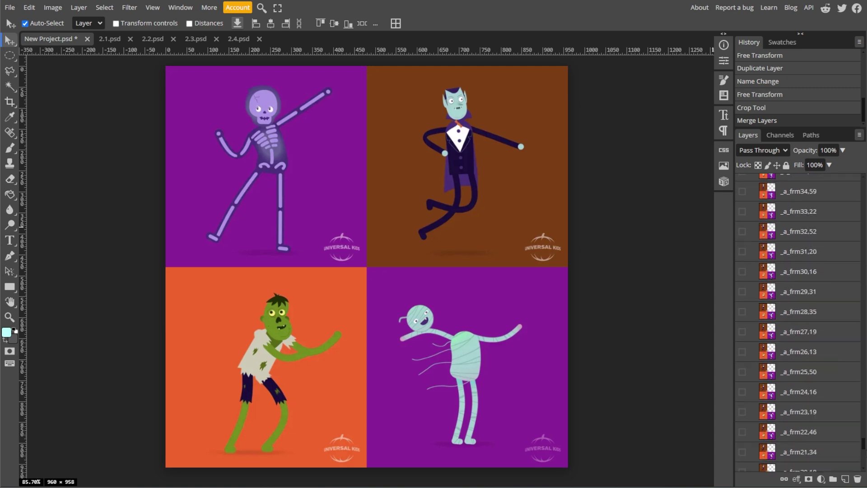
click(751, 181)
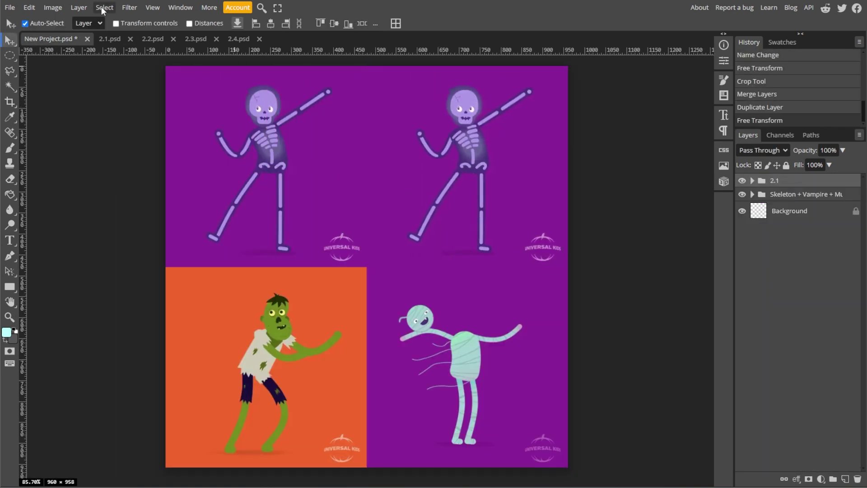
- Confirm merging the top-right skeleton copy into the combined animation
click(588, 96)
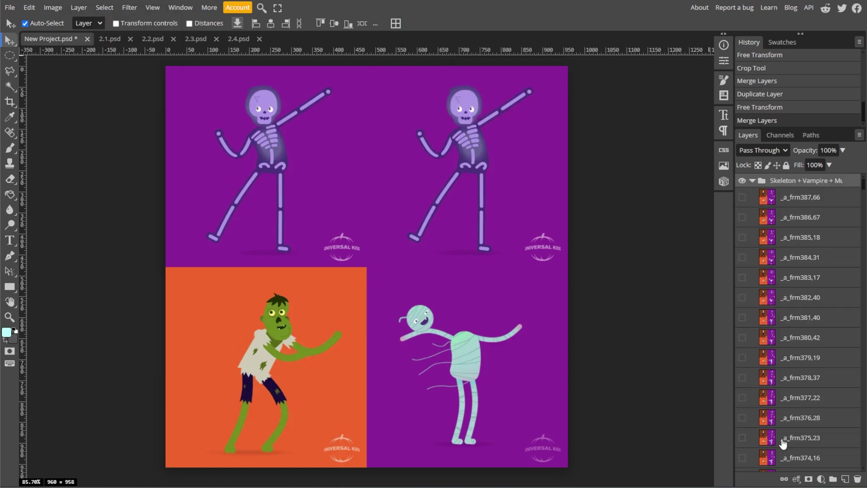
click(11, 8)
mouse_move(28, 151)
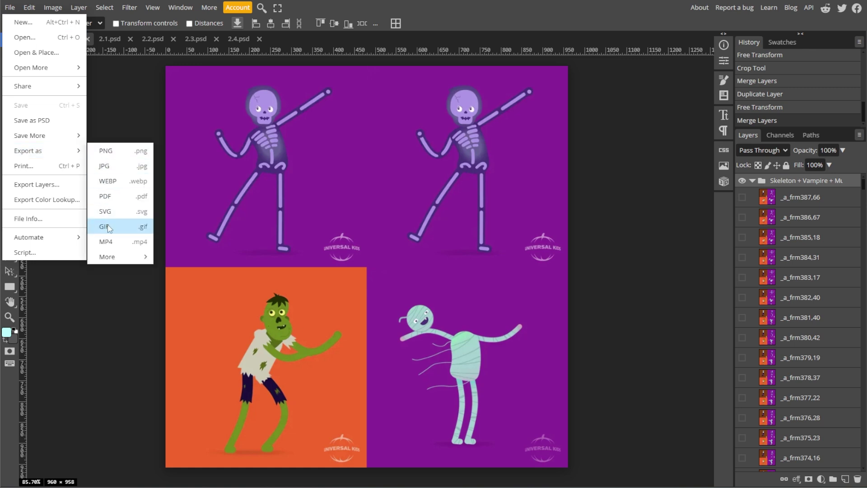
- Save a half-size 240×239 GIF with playback speed raised to 248%
click(105, 226)
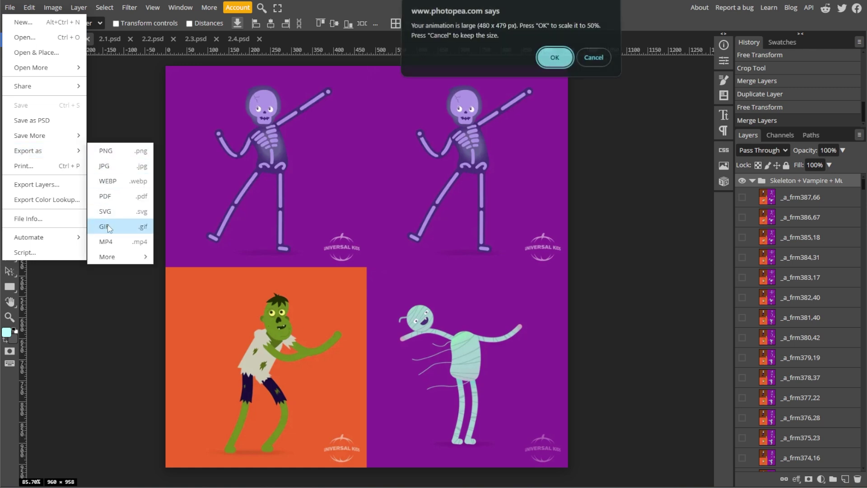
click(554, 61)
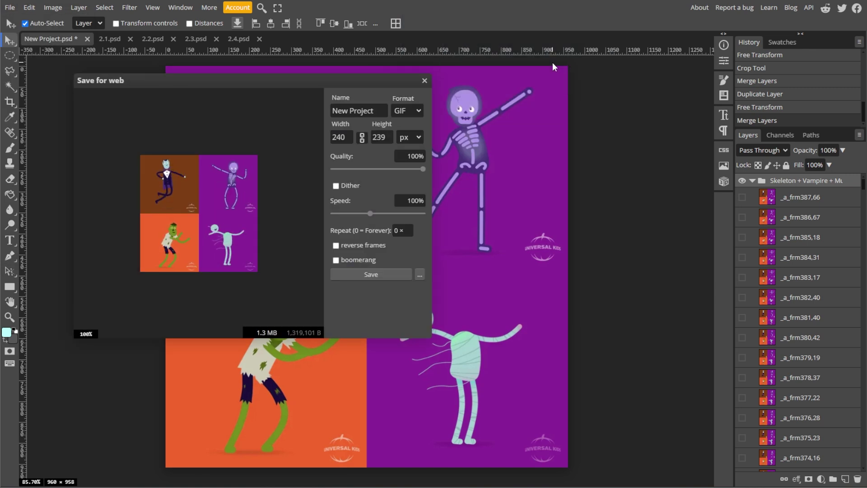
scroll(217, 216, up, 1)
drag(217, 217, 206, 205)
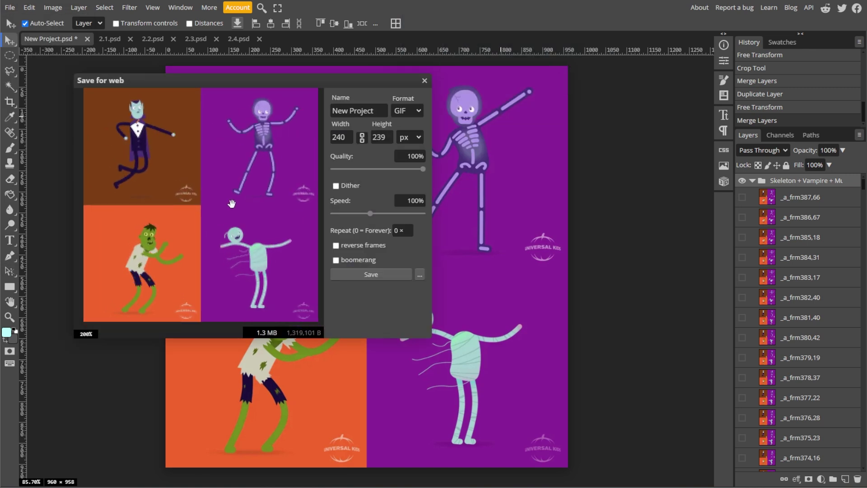
drag(369, 214, 388, 215)
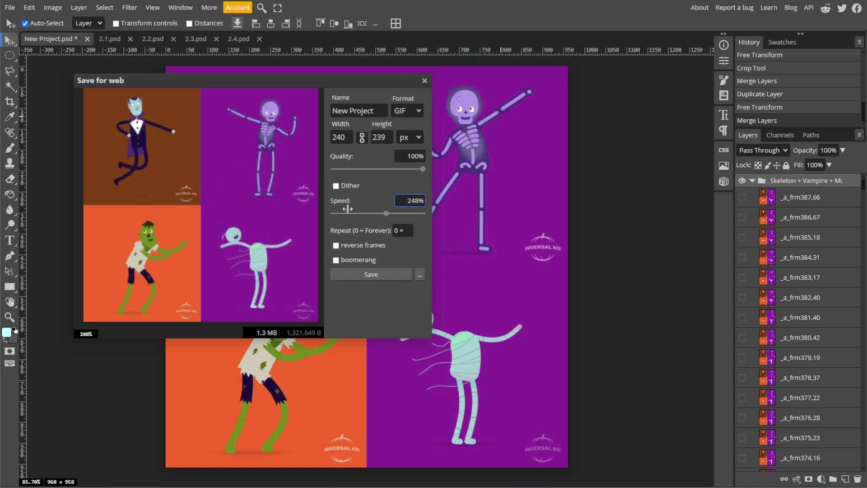
drag(238, 234, 243, 226)
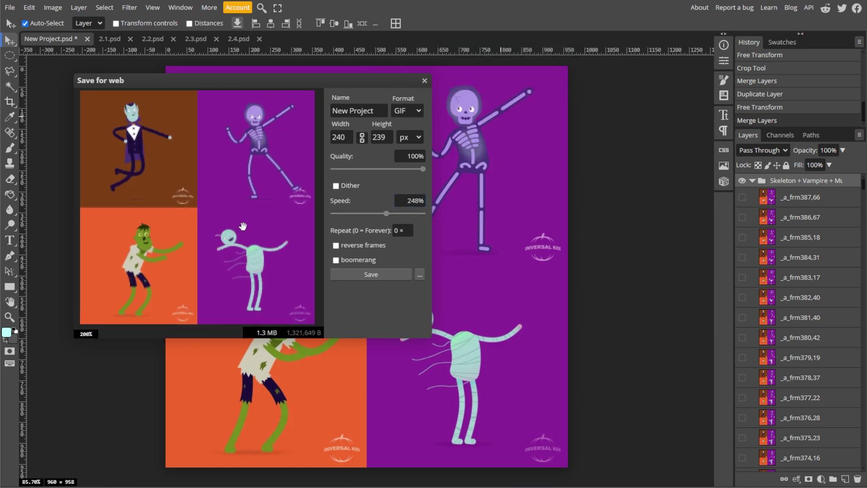
click(371, 275)
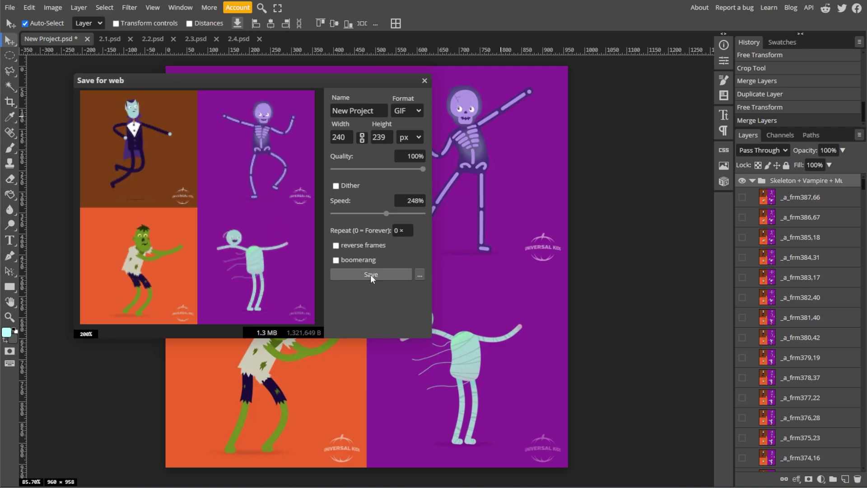